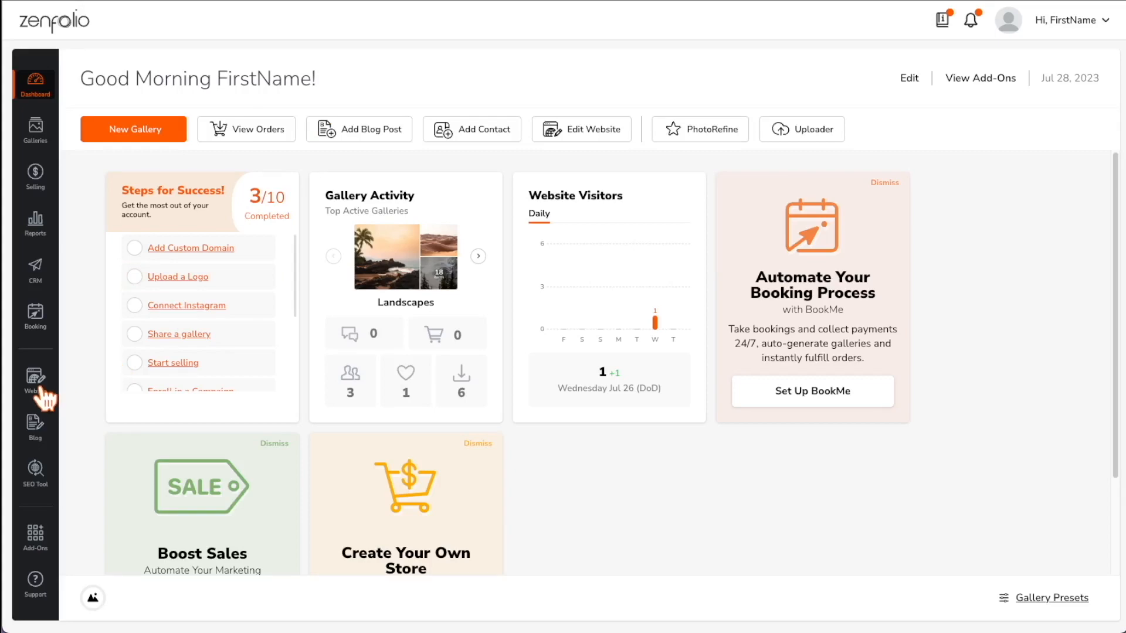
Step: Open the website editor and bring up the content block choices above the Home page's welcome text
{"action": "left_click", "coordinate": [38, 387]}
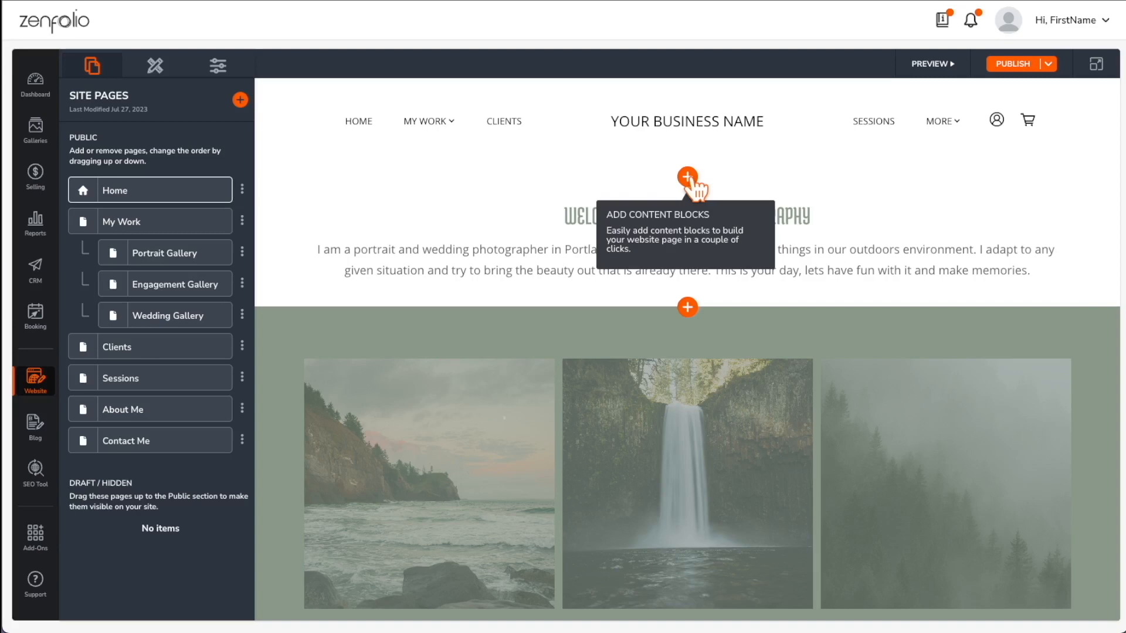
{"action": "left_click", "coordinate": [687, 306]}
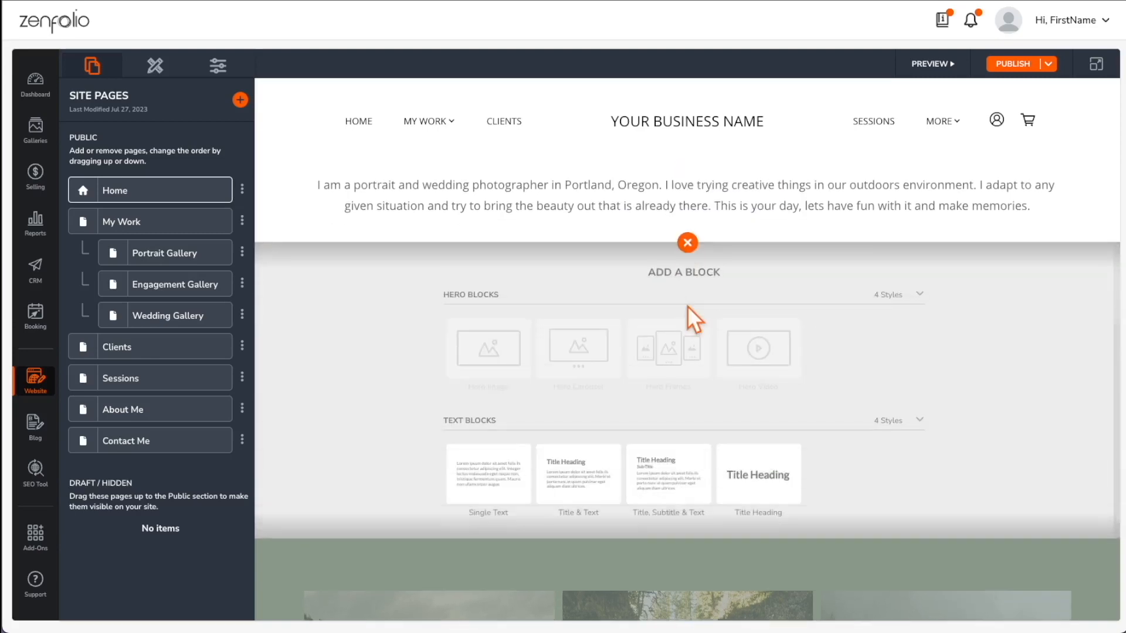
{"action": "left_click", "coordinate": [688, 242]}
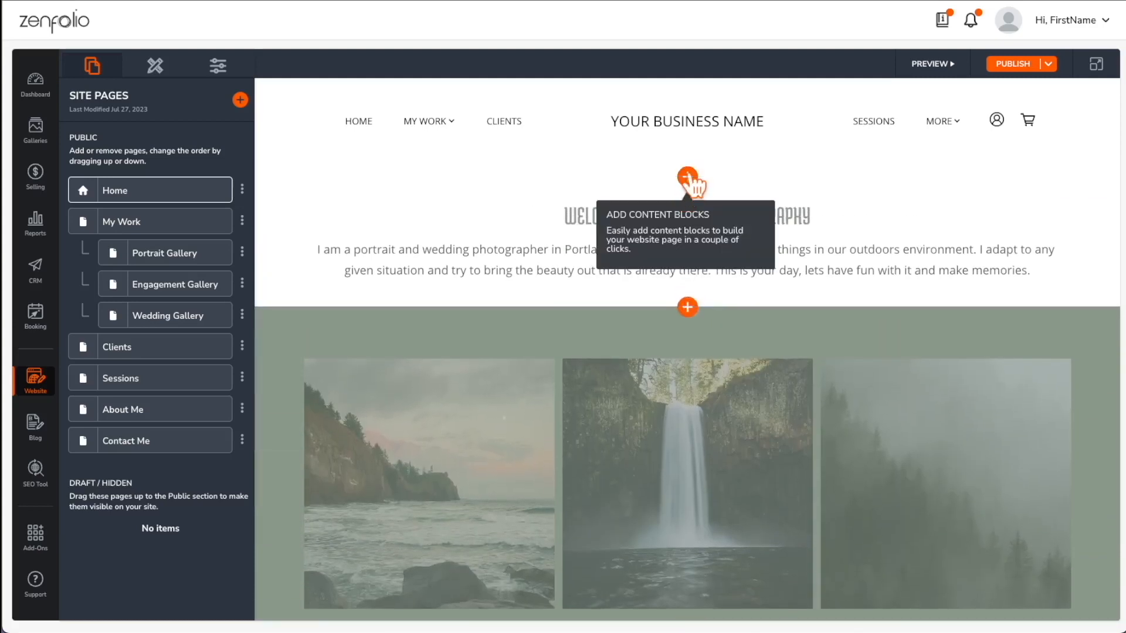
{"action": "left_click", "coordinate": [687, 177]}
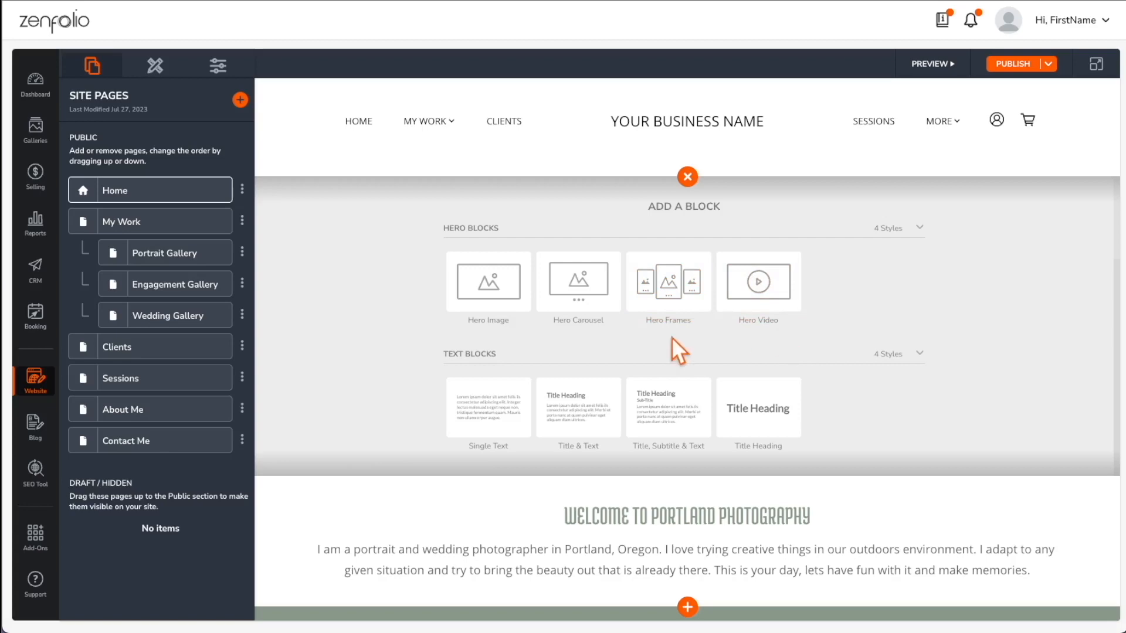
Step: Add a Hero Image block above the welcome text and review its settings
{"action": "left_click", "coordinate": [477, 295]}
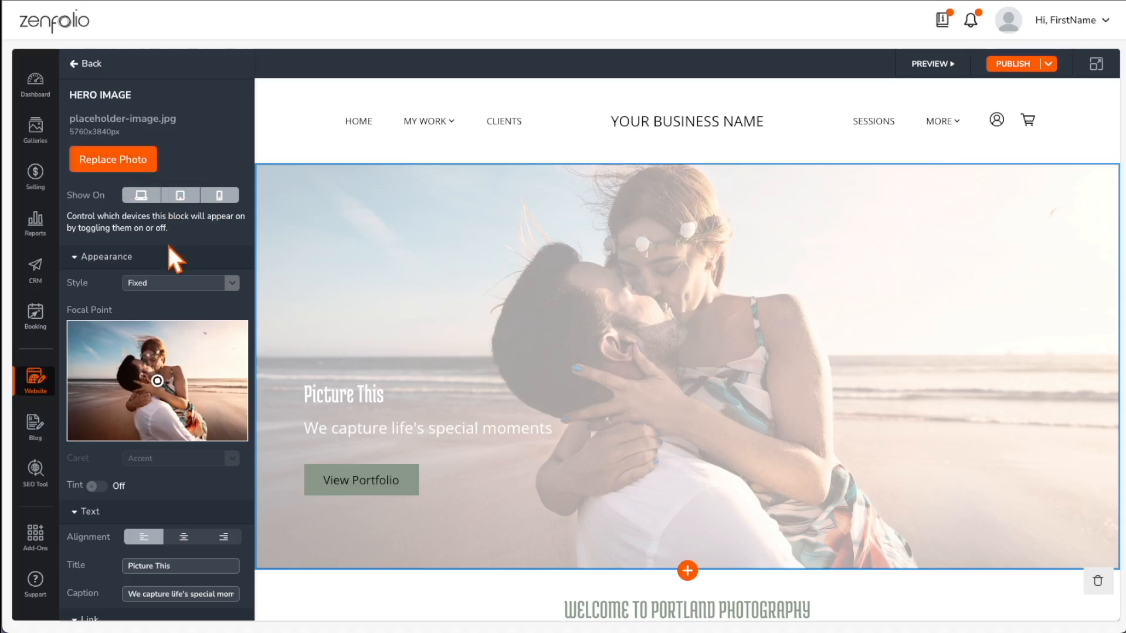
{"action": "scroll", "coordinate": [168, 246], "scroll_direction": "down", "scroll_amount": 3}
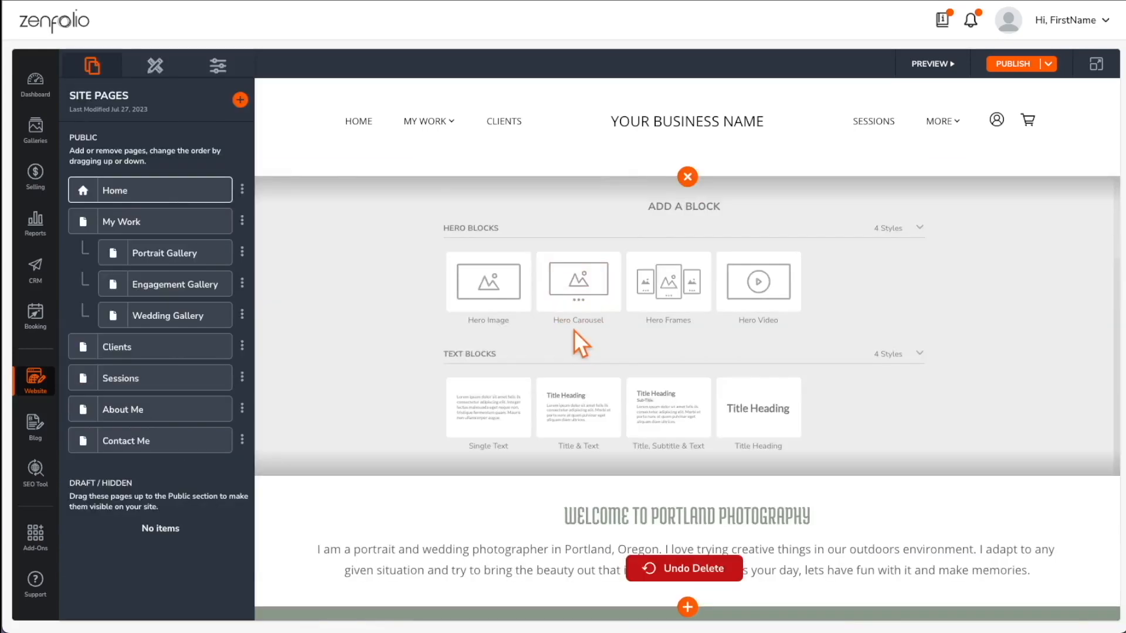
Step: Add a Hero Carousel block above the welcome text and view the settings of its Weddings image
{"action": "left_click", "coordinate": [576, 304]}
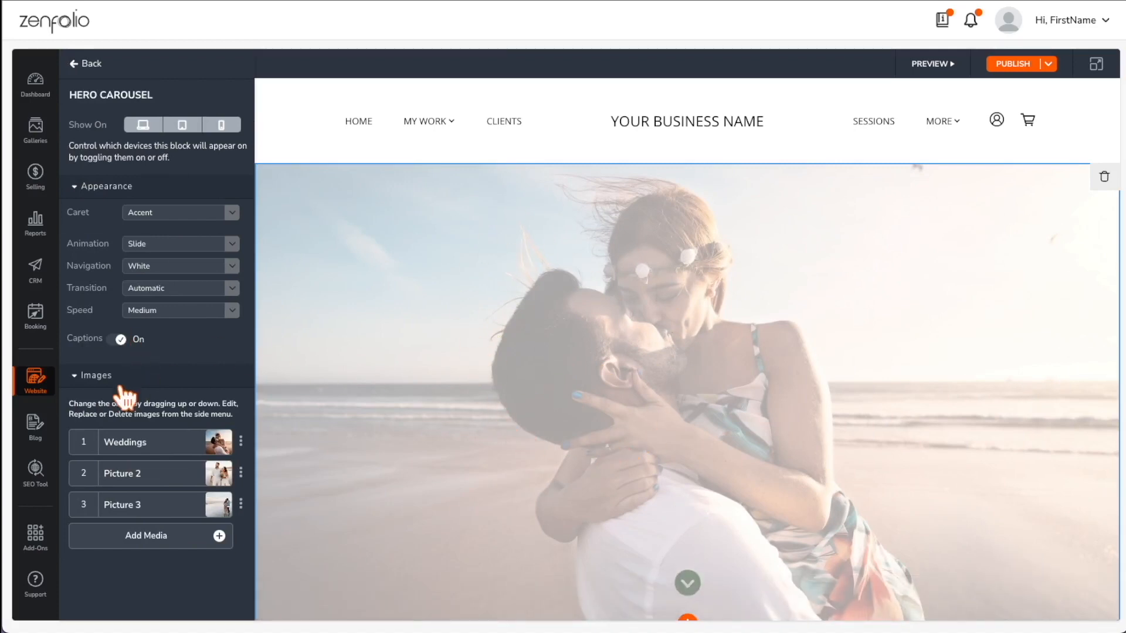
{"action": "left_click", "coordinate": [162, 443]}
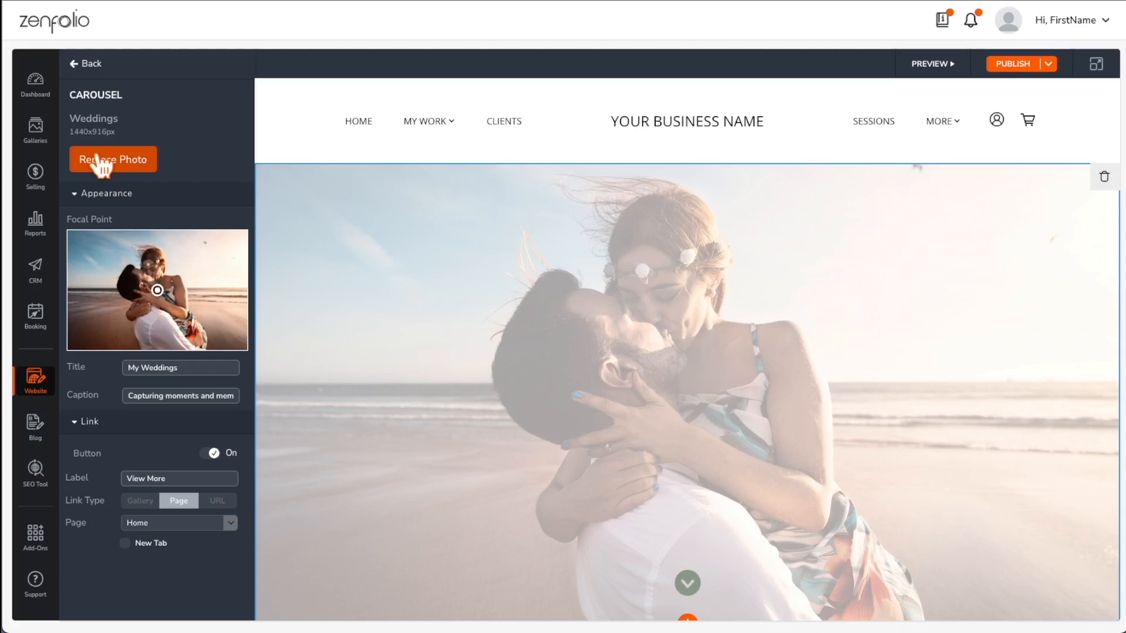
{"action": "left_click", "coordinate": [86, 63]}
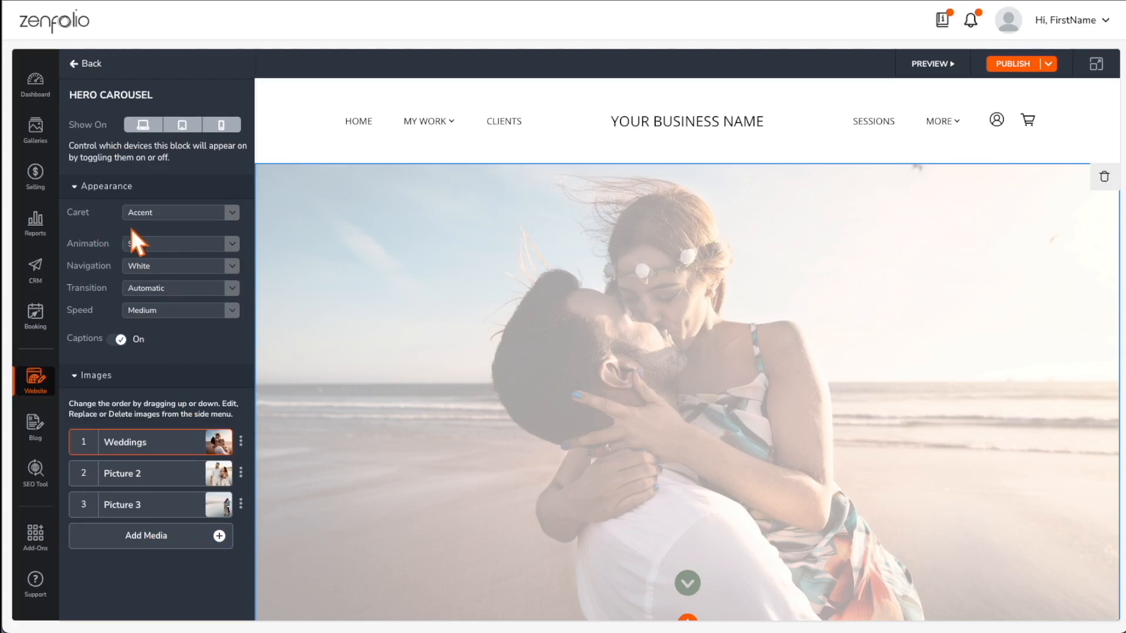
Step: Examine the carousel's available options for caret, animation, navigation, transition and speed
{"action": "left_click", "coordinate": [159, 212]}
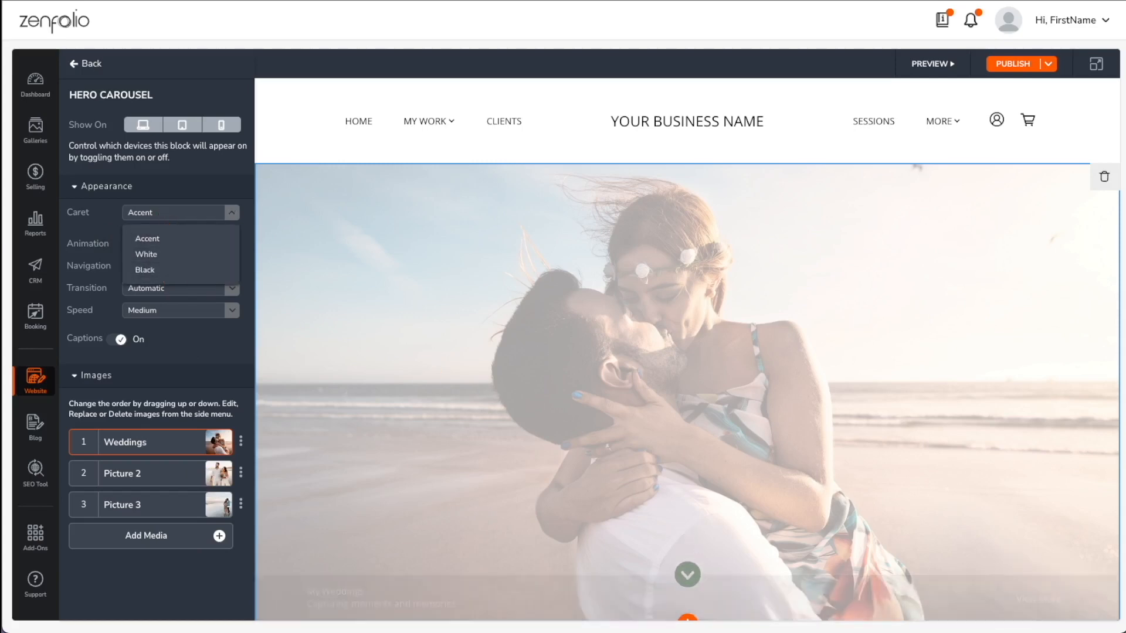
{"action": "left_click", "coordinate": [178, 241]}
{"action": "left_click", "coordinate": [177, 242]}
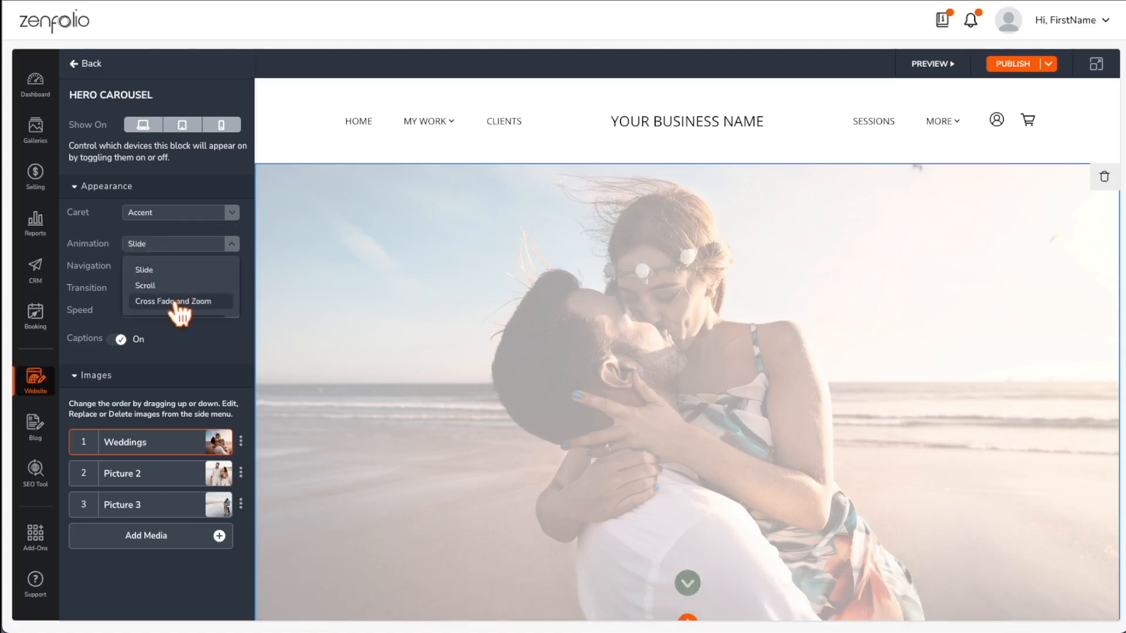
{"action": "left_click", "coordinate": [175, 239]}
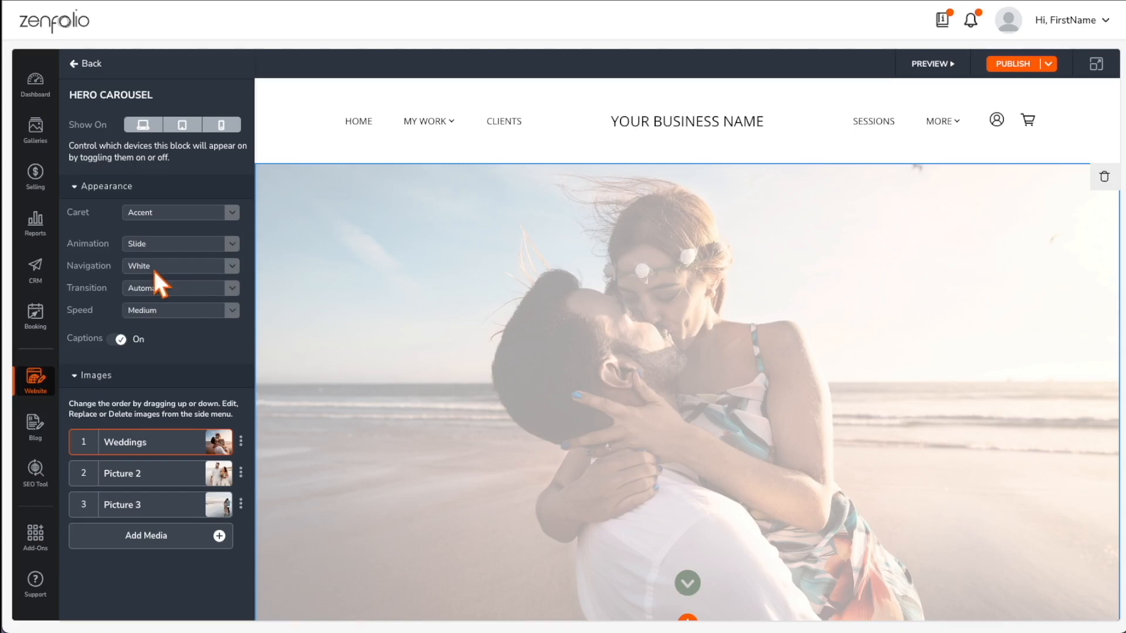
{"action": "left_click", "coordinate": [153, 269]}
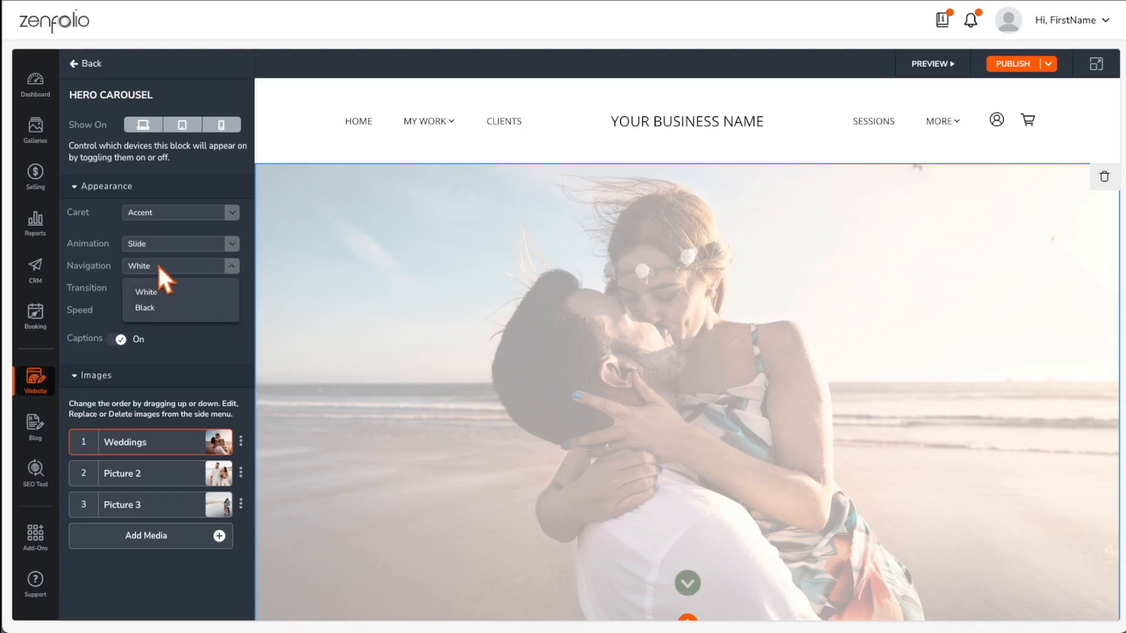
{"action": "left_click", "coordinate": [157, 262]}
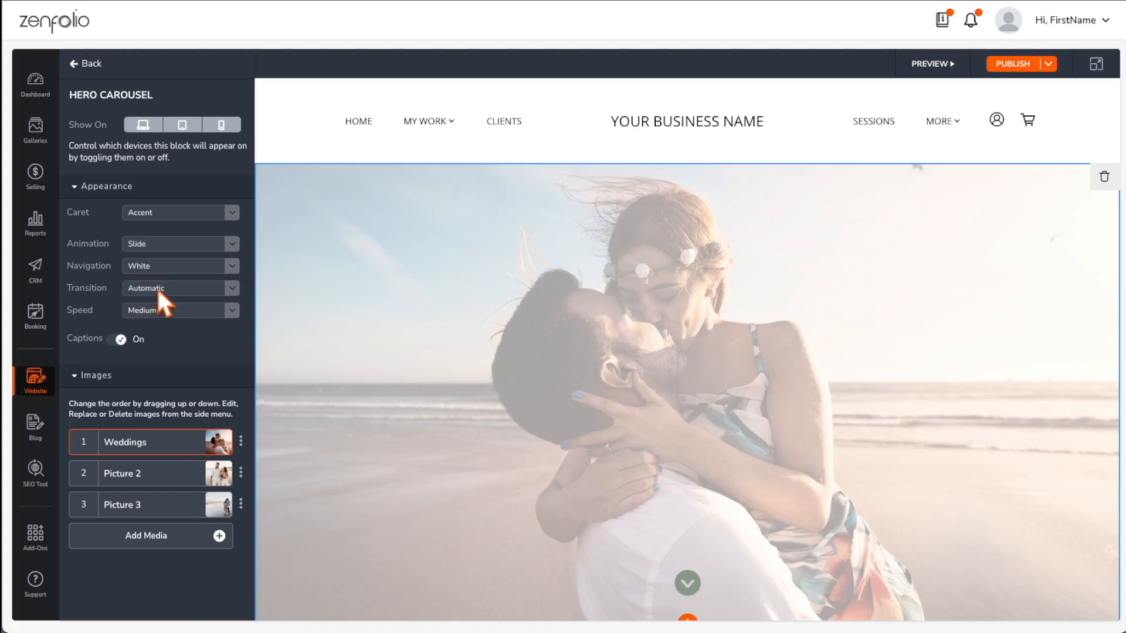
{"action": "left_click", "coordinate": [157, 288]}
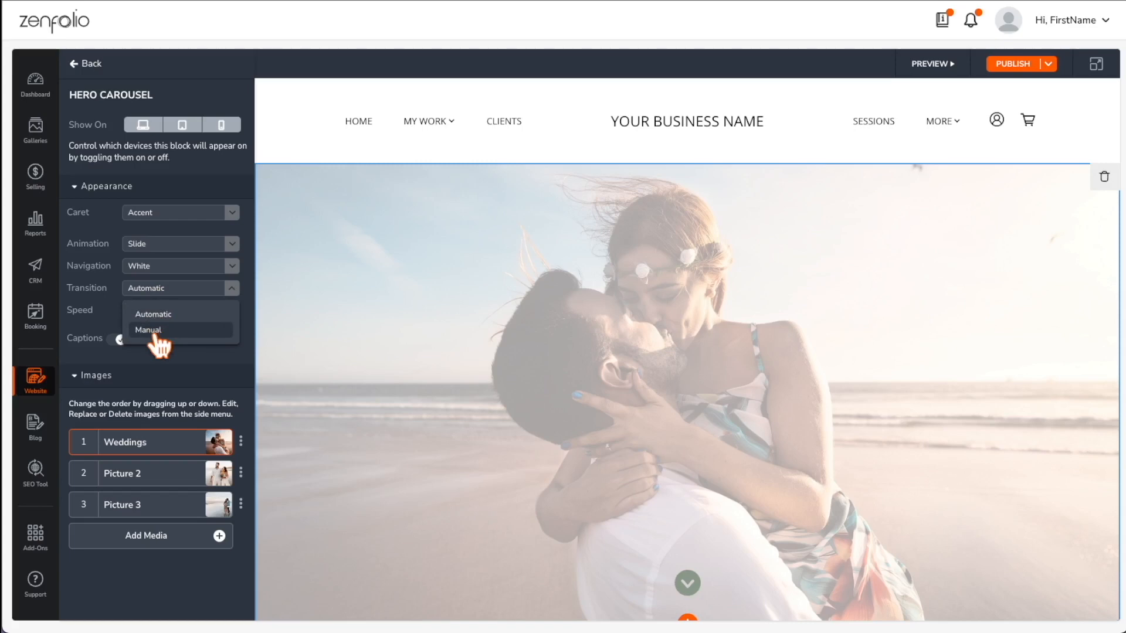
{"action": "left_click", "coordinate": [92, 289]}
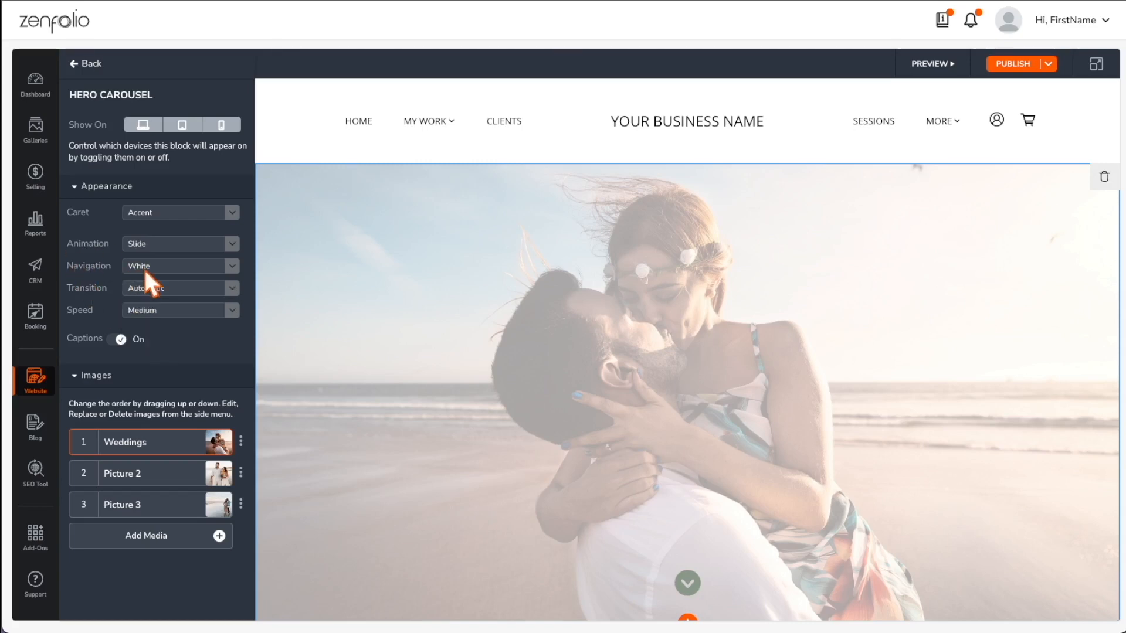
{"action": "left_click", "coordinate": [157, 309]}
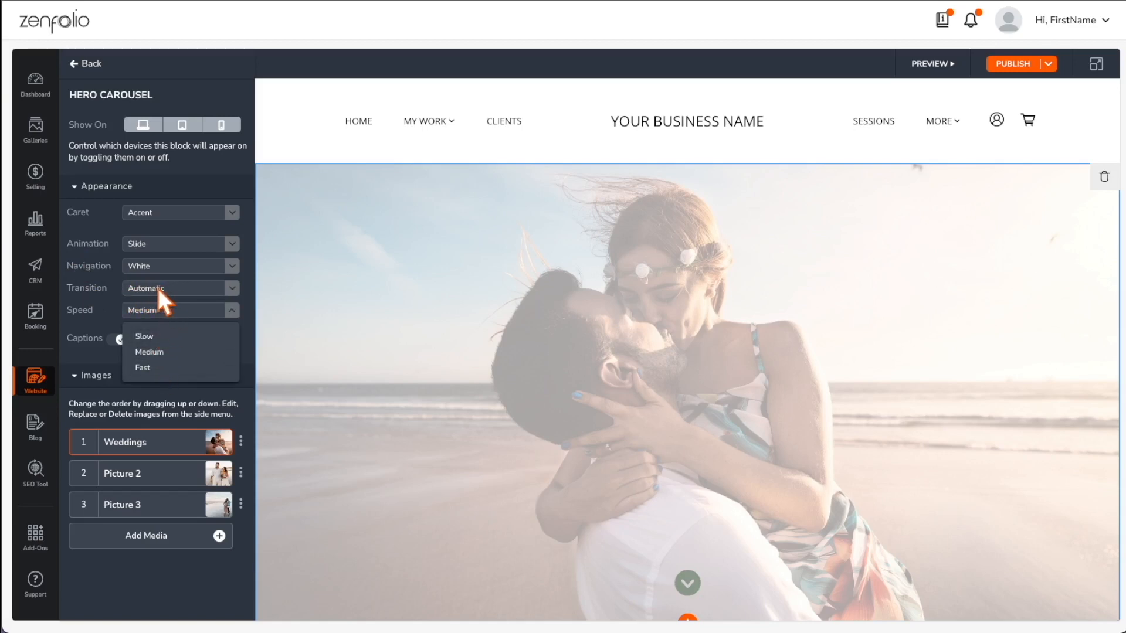
{"action": "left_click", "coordinate": [146, 305]}
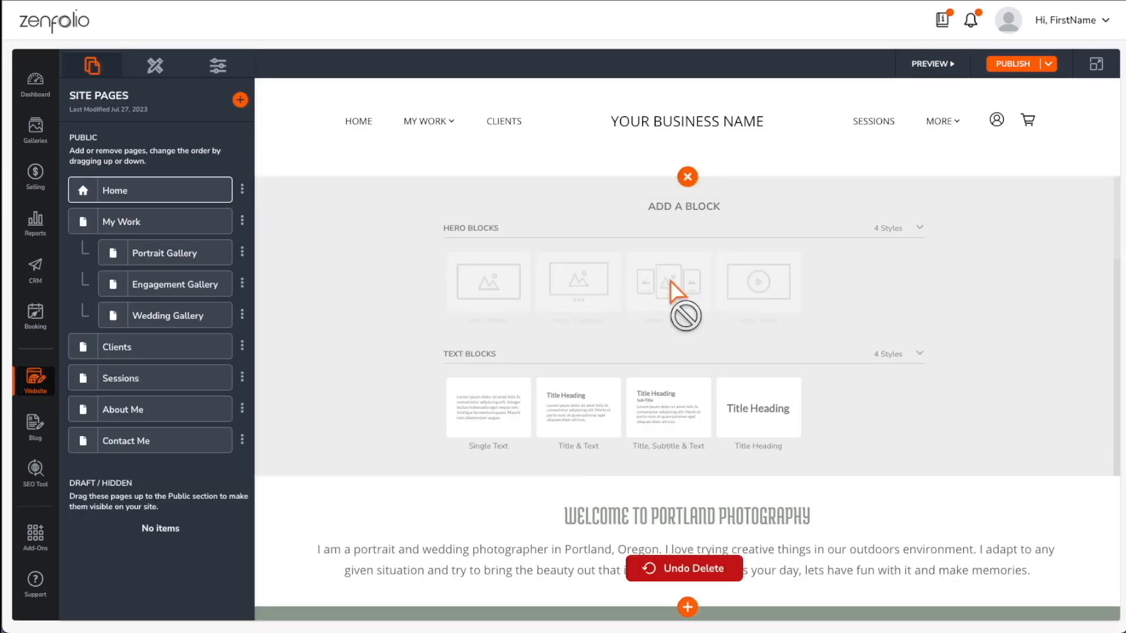
Step: Add a Hero Frames block above the welcome text and cycle through its layouts back to layout A
{"action": "left_click", "coordinate": [672, 286]}
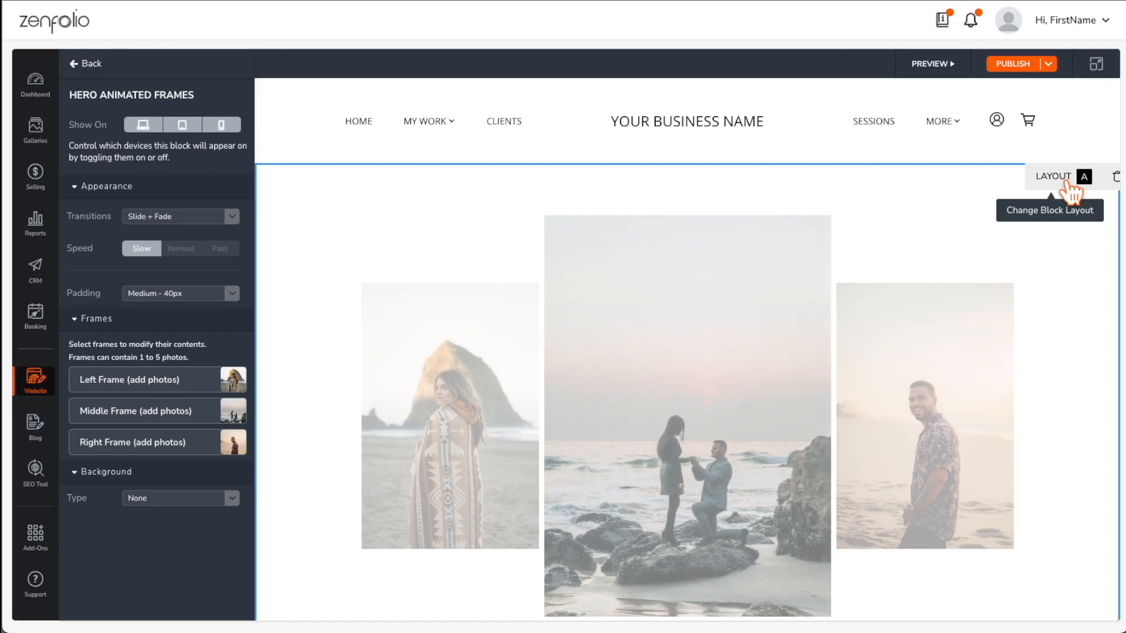
{"action": "left_click", "coordinate": [1069, 183]}
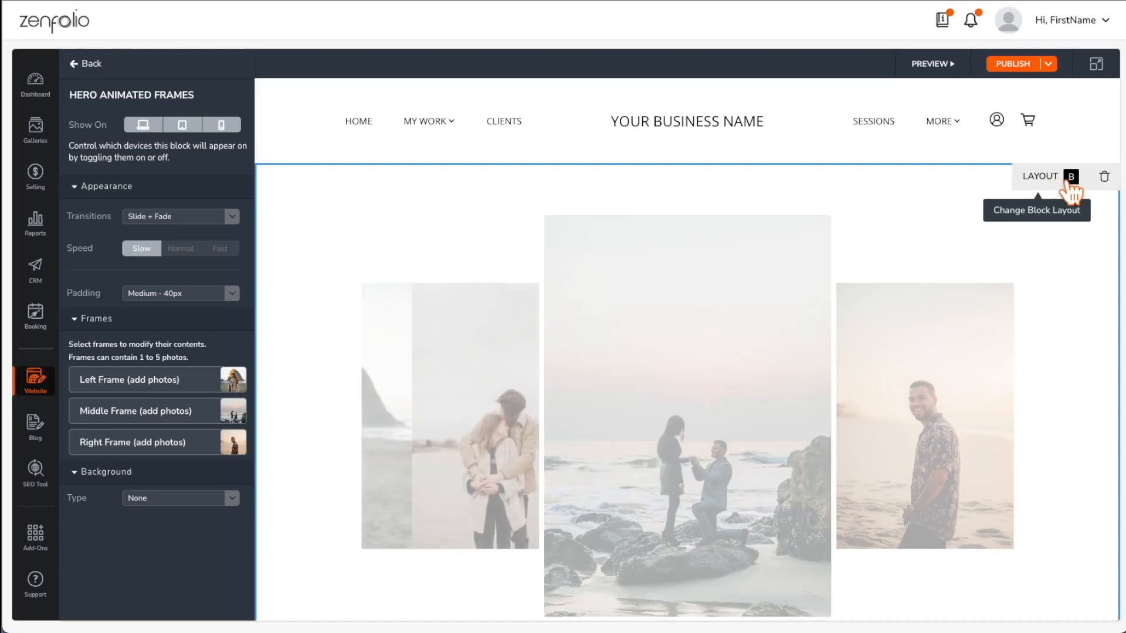
{"action": "left_click", "coordinate": [1069, 182]}
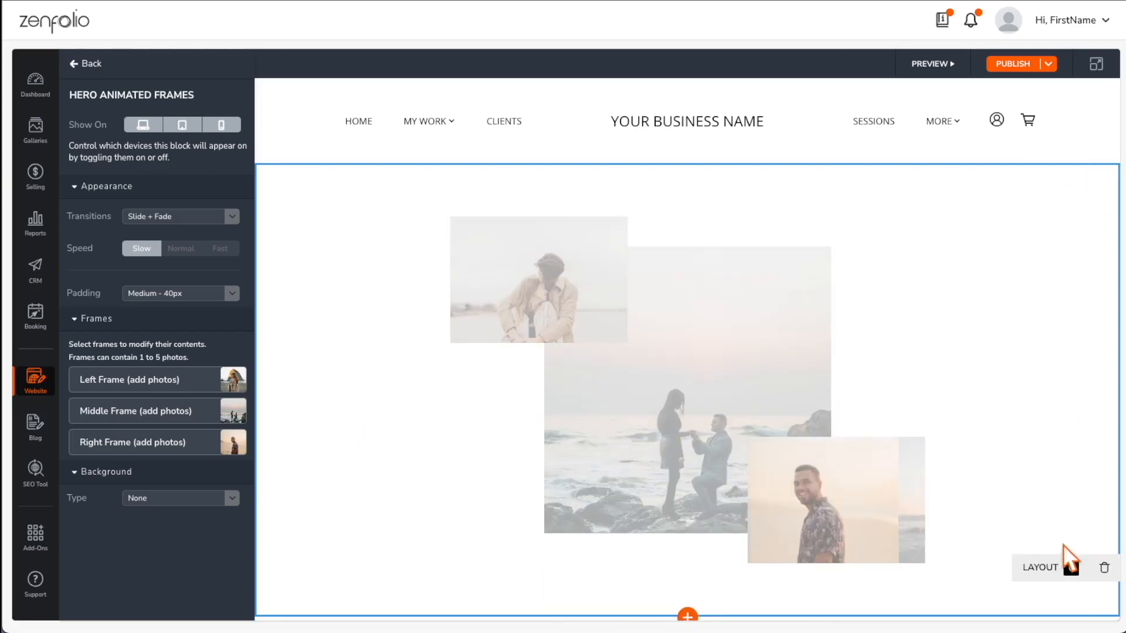
{"action": "left_click", "coordinate": [1068, 558]}
{"action": "left_click", "coordinate": [1069, 541]}
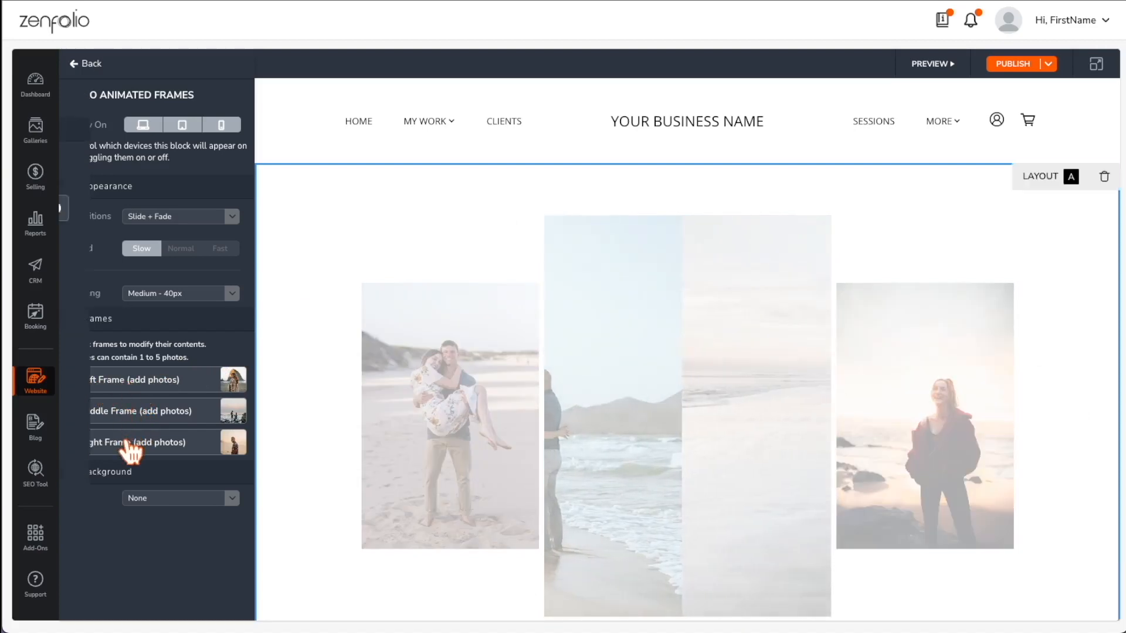
Step: Check the My Folders and Desktop photo upload sources for the right frame, leaving without uploading anything
{"action": "left_click", "coordinate": [103, 446]}
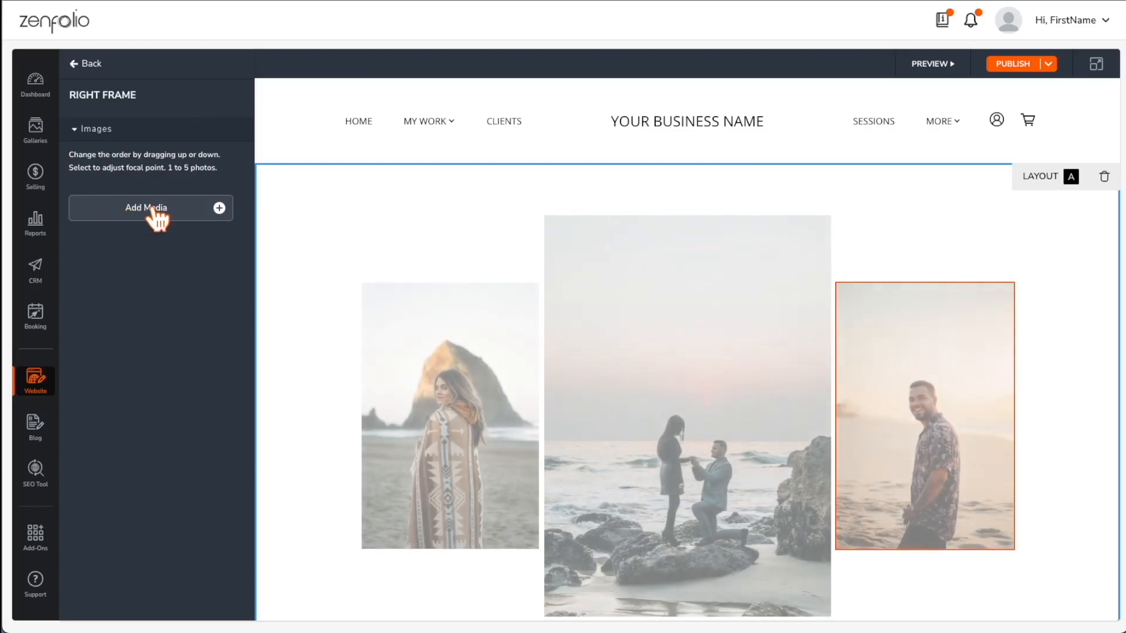
{"action": "left_click", "coordinate": [217, 212]}
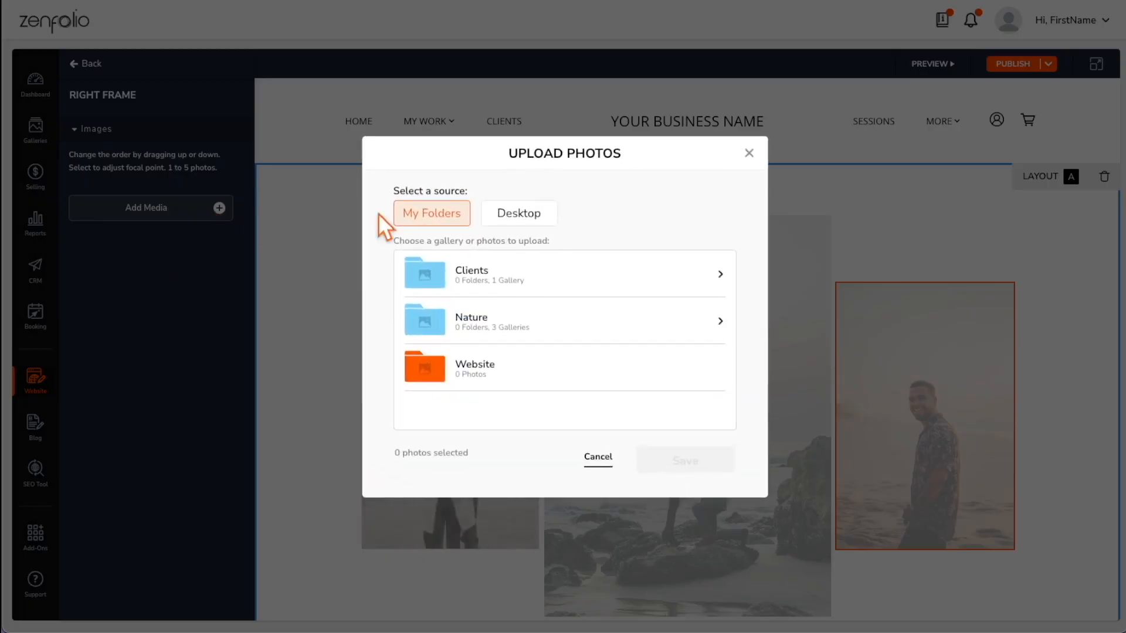
{"action": "left_click", "coordinate": [525, 215]}
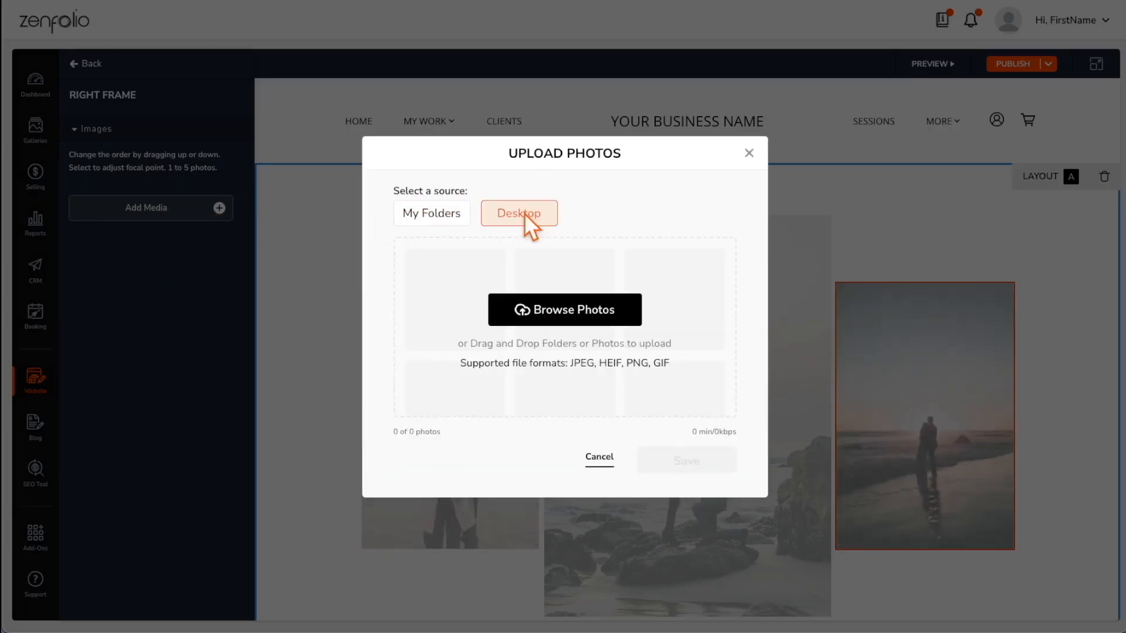
{"action": "left_click", "coordinate": [748, 154]}
{"action": "left_click", "coordinate": [88, 66]}
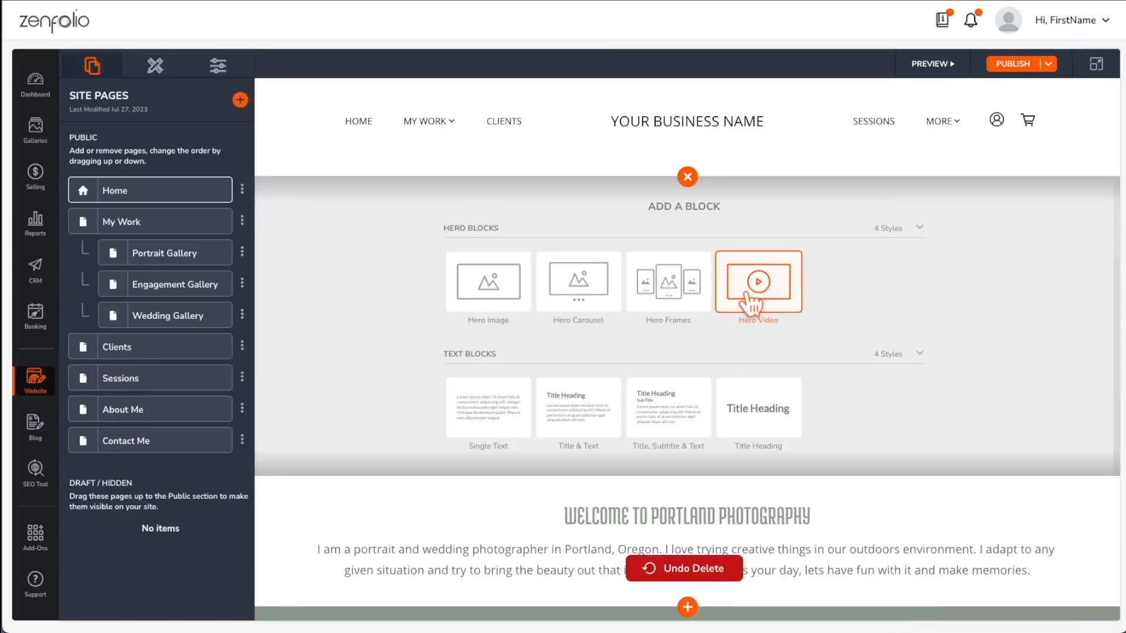
Step: Add a Hero Video block above the welcome text with Gallery as its video source, trying a custom cover image before turning it off
{"action": "left_click", "coordinate": [756, 287]}
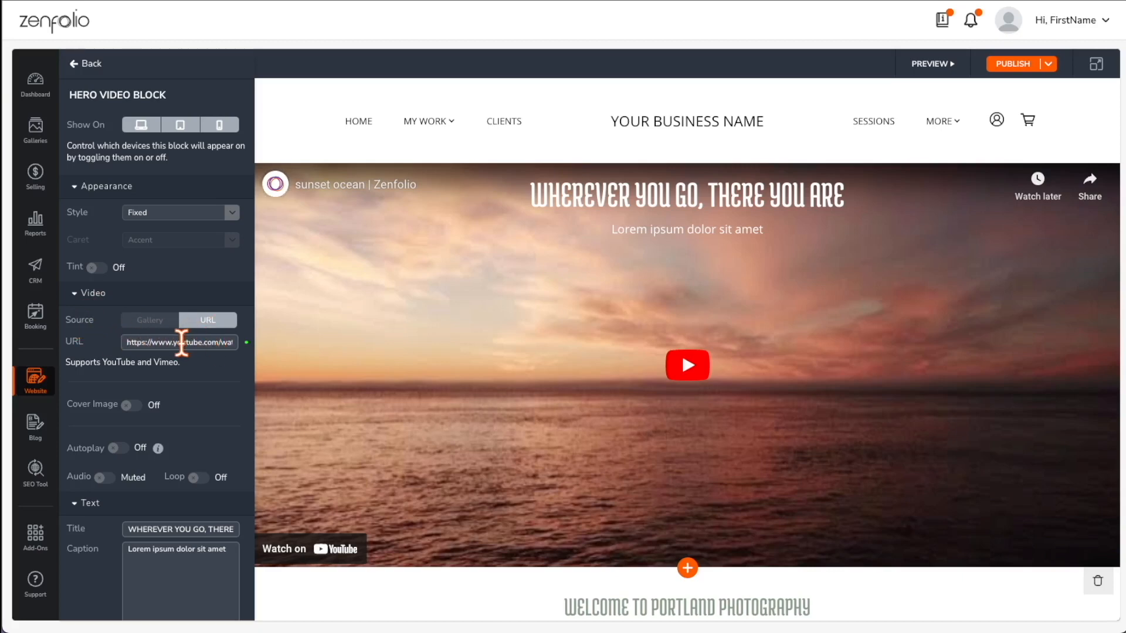
{"action": "left_click", "coordinate": [150, 321]}
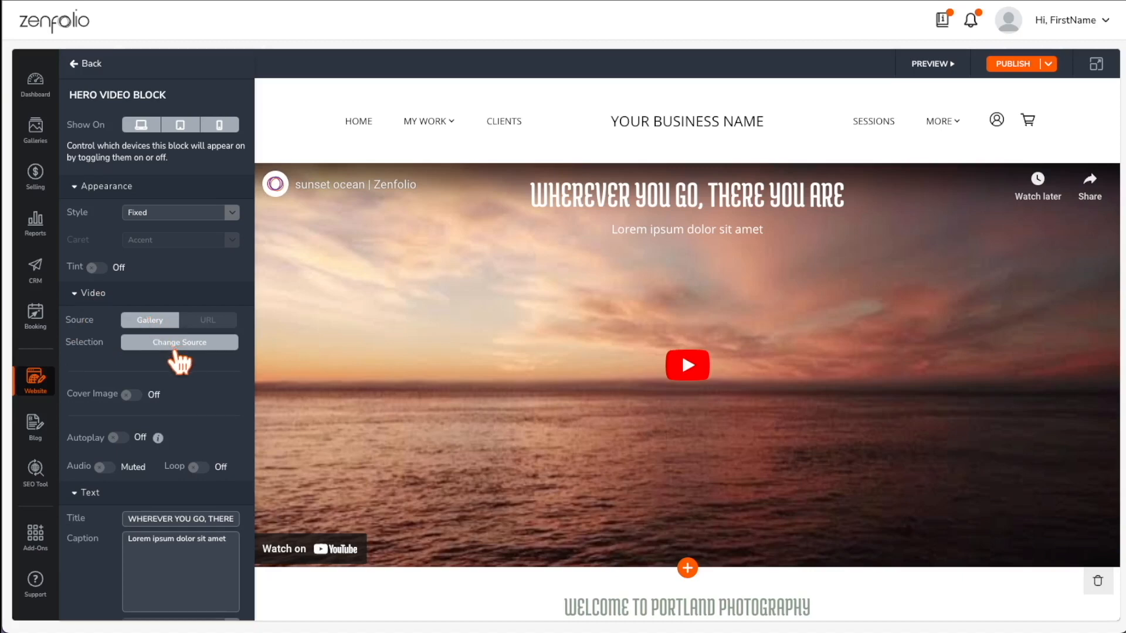
{"action": "left_click", "coordinate": [131, 395]}
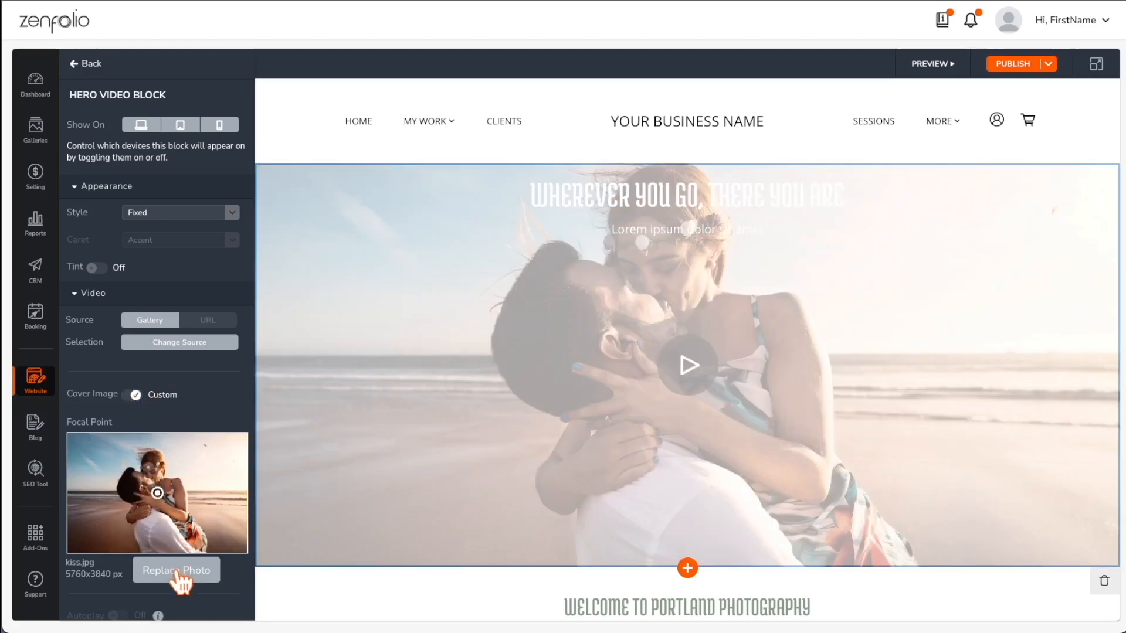
{"action": "left_click", "coordinate": [130, 395]}
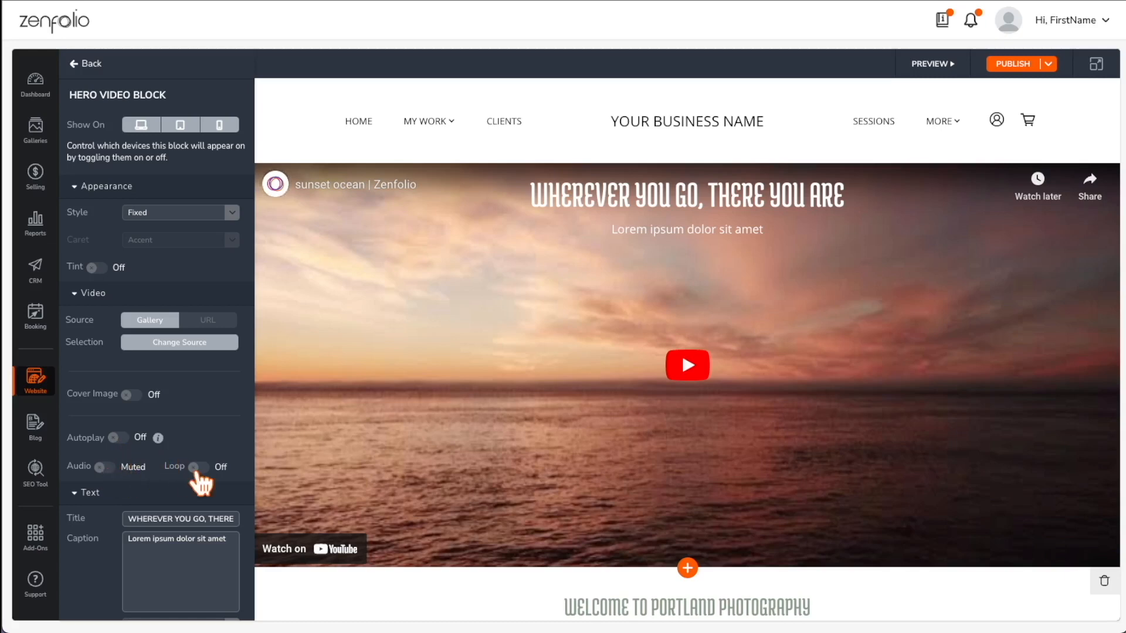
{"action": "scroll", "coordinate": [200, 482], "scroll_direction": "down", "scroll_amount": 1}
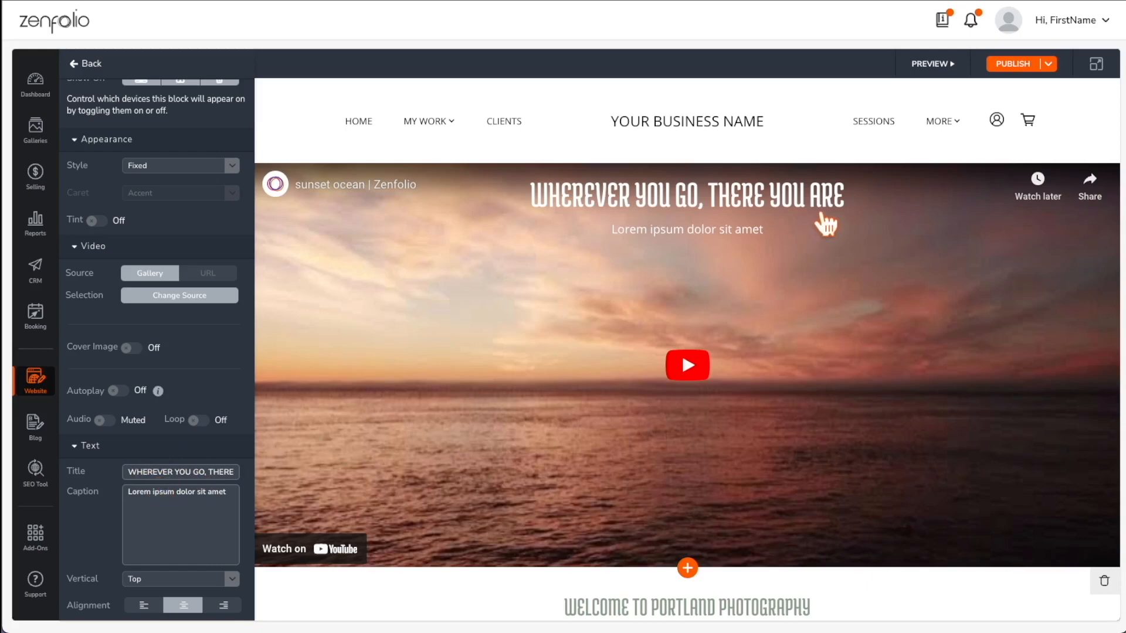
Step: Open the publishing options for the site
{"action": "left_click", "coordinate": [1022, 67]}
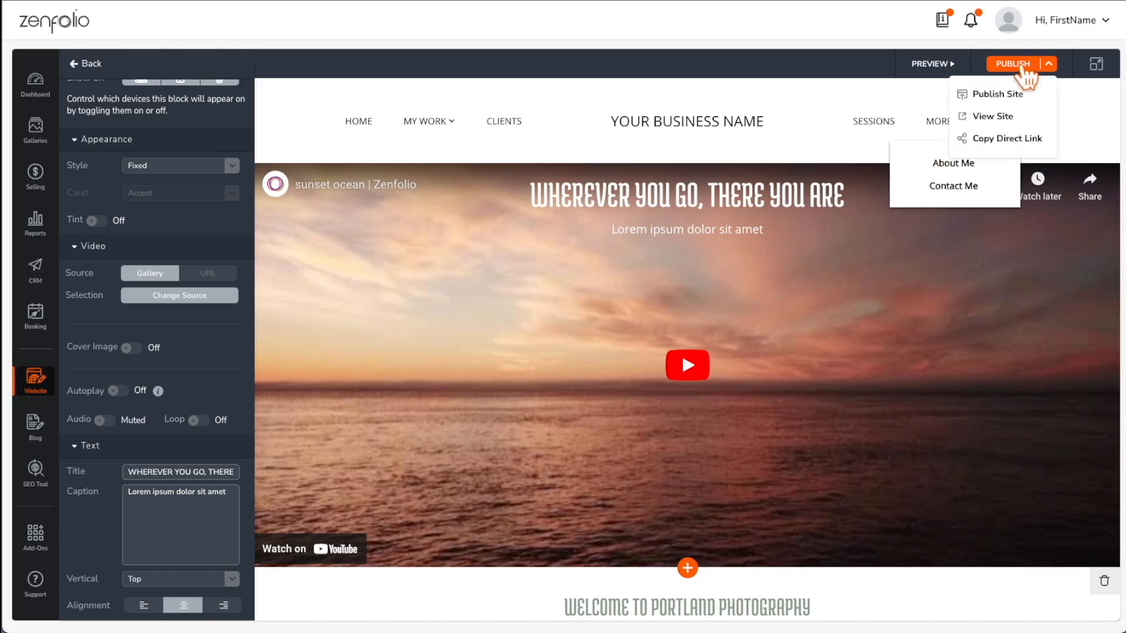